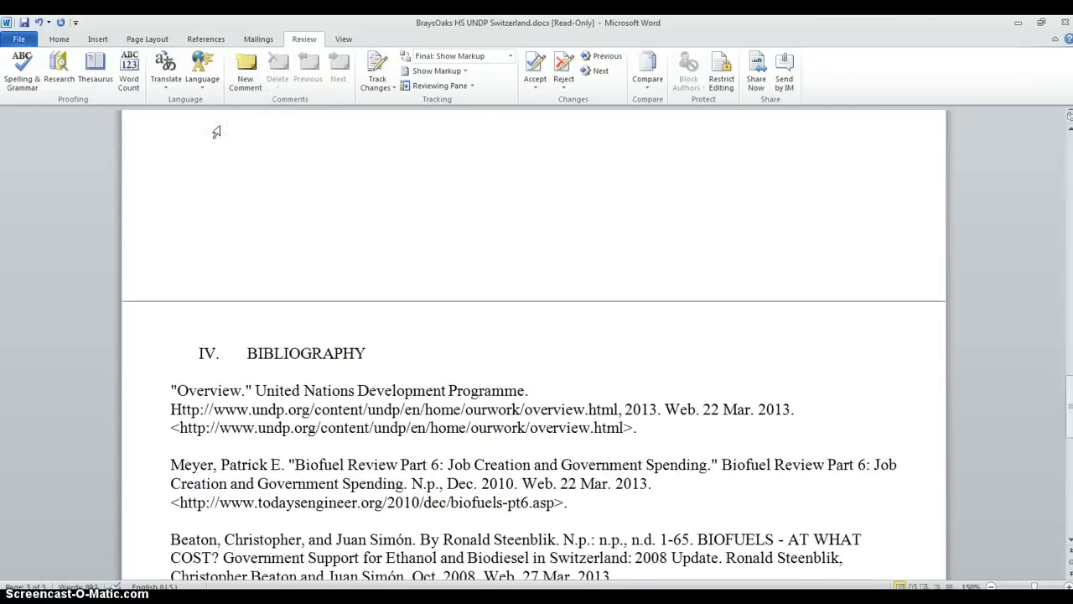
{"action": "scroll", "coordinate": [216, 130], "scroll_direction": "up", "scroll_amount": 5}
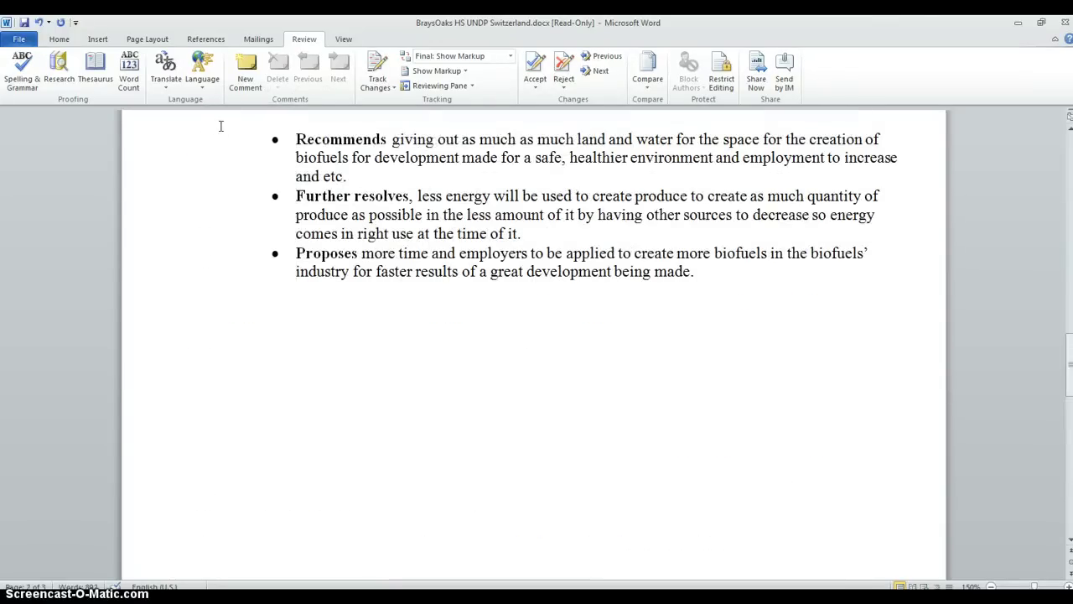
- Remove the extra blank line above the bibliography and zoom the page out
{"action": "key", "text": "Delete"}
{"action": "key", "text": "Delete"}
{"action": "key", "text": "Delete"}
{"action": "key", "text": "Delete"}
{"action": "key", "text": "Delete"}
{"action": "key", "text": "Delete"}
{"action": "key", "text": "Delete"}
{"action": "key", "text": "Delete"}
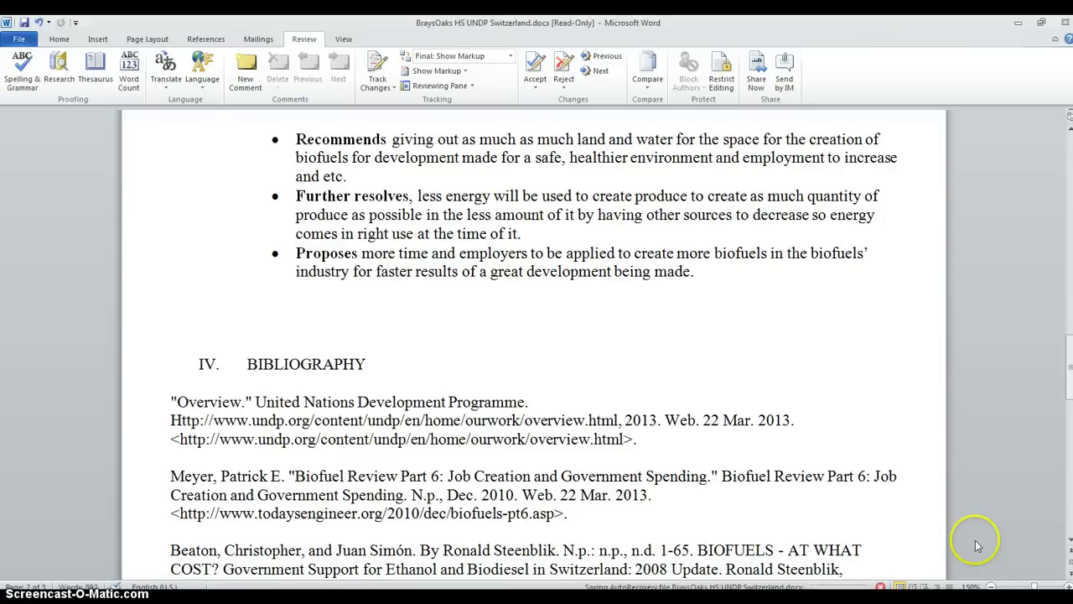
{"action": "left_click", "coordinate": [992, 587]}
{"action": "left_click", "coordinate": [992, 587]}
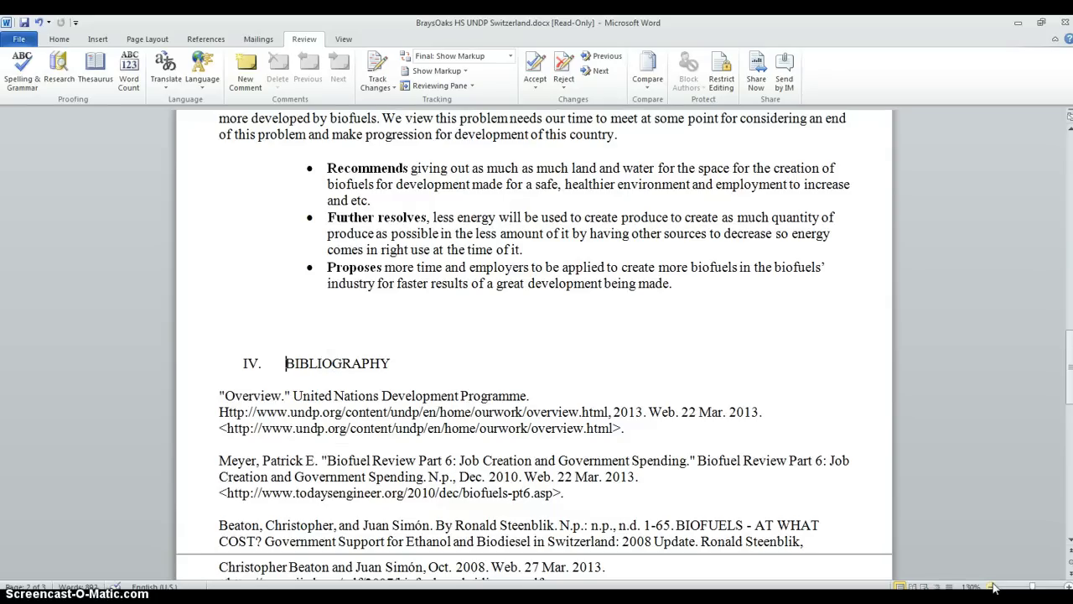
- Add blank lines before IV. BIBLIOGRAPHY until the heading starts on a new page
{"action": "key", "text": "Return"}
{"action": "key", "text": "Return"}
{"action": "key", "text": "Return"}
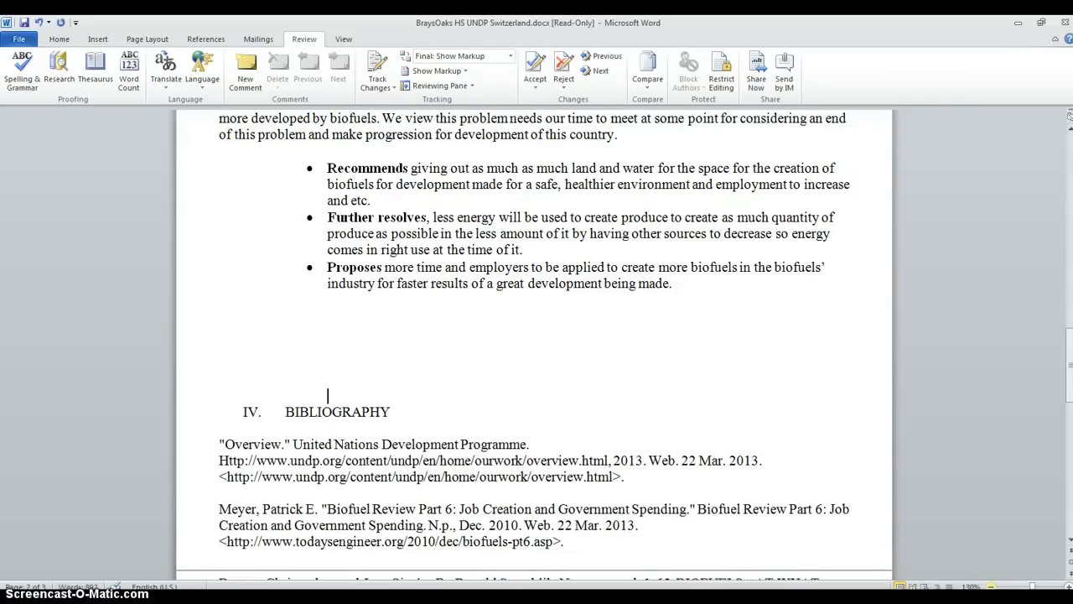
{"action": "key", "text": "Return"}
{"action": "key", "text": "Return"}
{"action": "key", "text": "Return"}
{"action": "key", "text": "Return"}
{"action": "key", "text": "Return"}
{"action": "key", "text": "Return"}
{"action": "key", "text": "Return"}
{"action": "key", "text": "Return"}
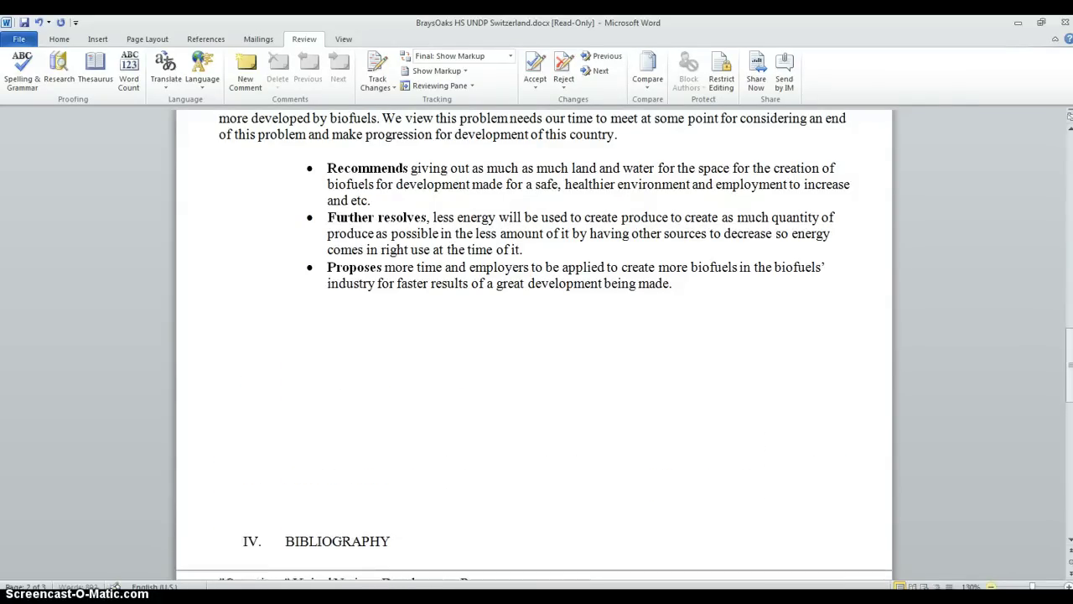
{"action": "key", "text": "Return"}
{"action": "key", "text": "Return"}
{"action": "key", "text": "Return"}
{"action": "scroll", "coordinate": [328, 561], "scroll_direction": "down", "scroll_amount": 3}
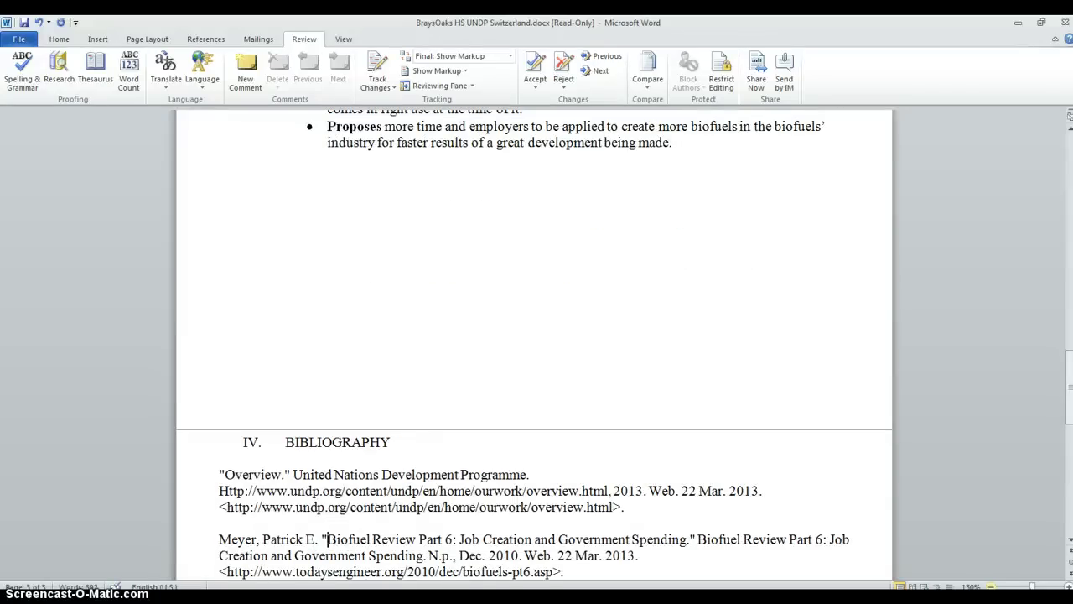
{"action": "scroll", "coordinate": [534, 344], "scroll_direction": "down", "scroll_amount": 2}
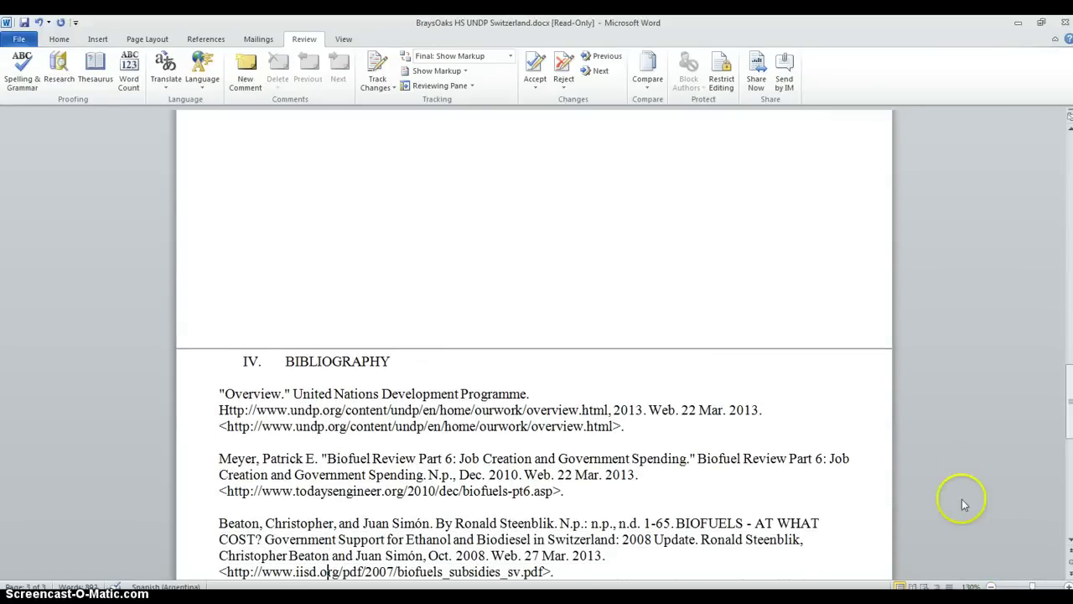
- Move the Beaton entry above the Overview entry
{"action": "left_click_drag", "start_coordinate": [555, 574], "coordinate": [229, 530]}
{"action": "key", "text": "ctrl+c"}
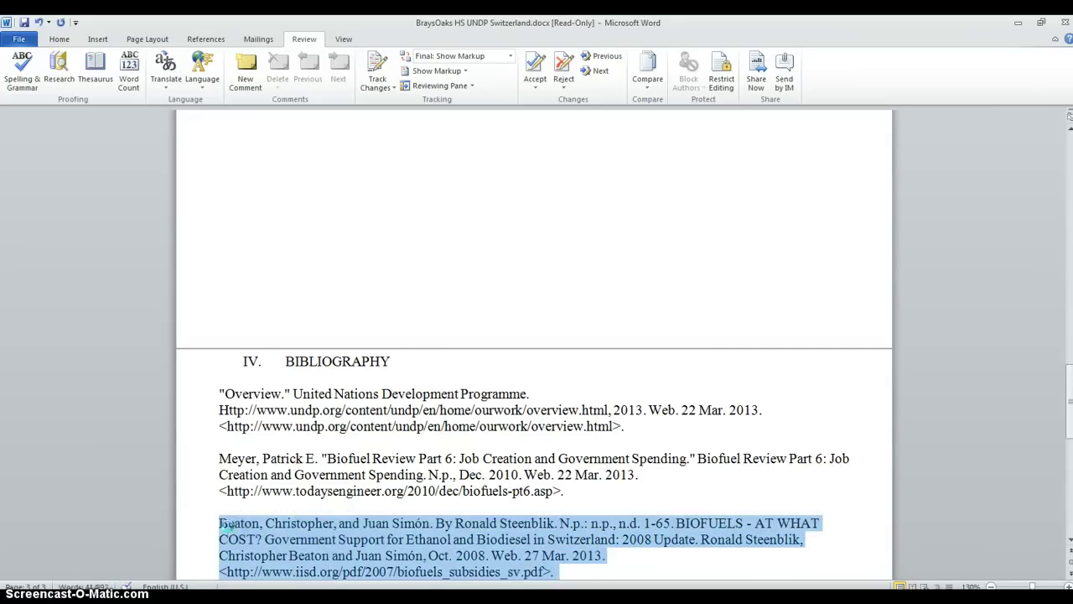
{"action": "key", "text": "Delete"}
{"action": "key", "text": "Up"}
{"action": "key", "text": "Return"}
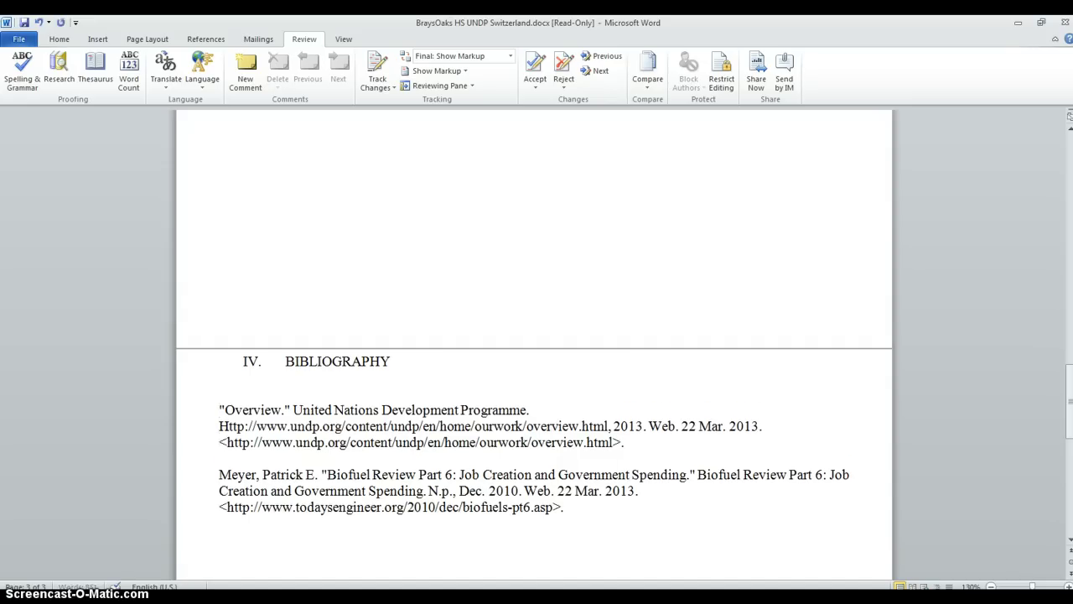
{"action": "key", "text": "ctrl+v"}
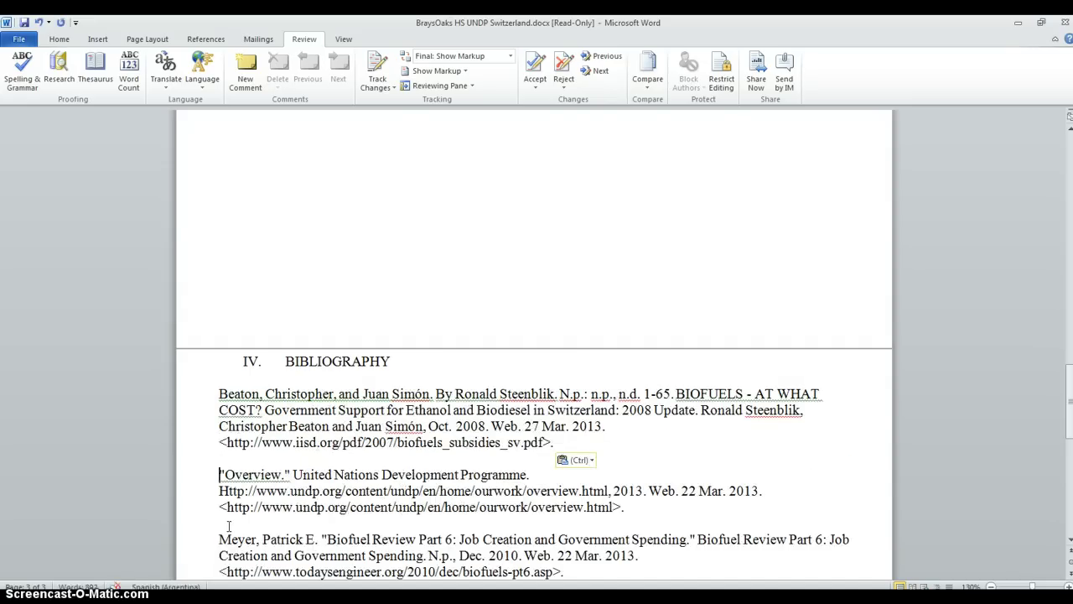
- Move the Meyer entry between Beaton and Overview
{"action": "scroll", "coordinate": [229, 525], "scroll_direction": "down", "scroll_amount": 1}
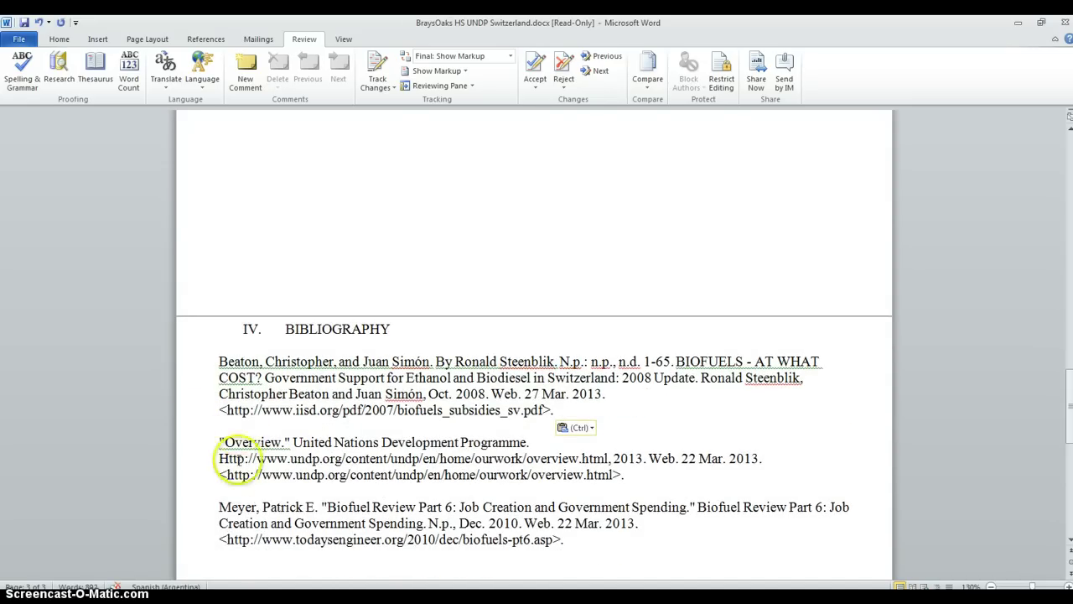
{"action": "left_click", "coordinate": [221, 507]}
{"action": "left_click_drag", "start_coordinate": [221, 506], "coordinate": [593, 541]}
{"action": "key", "text": "ctrl+c"}
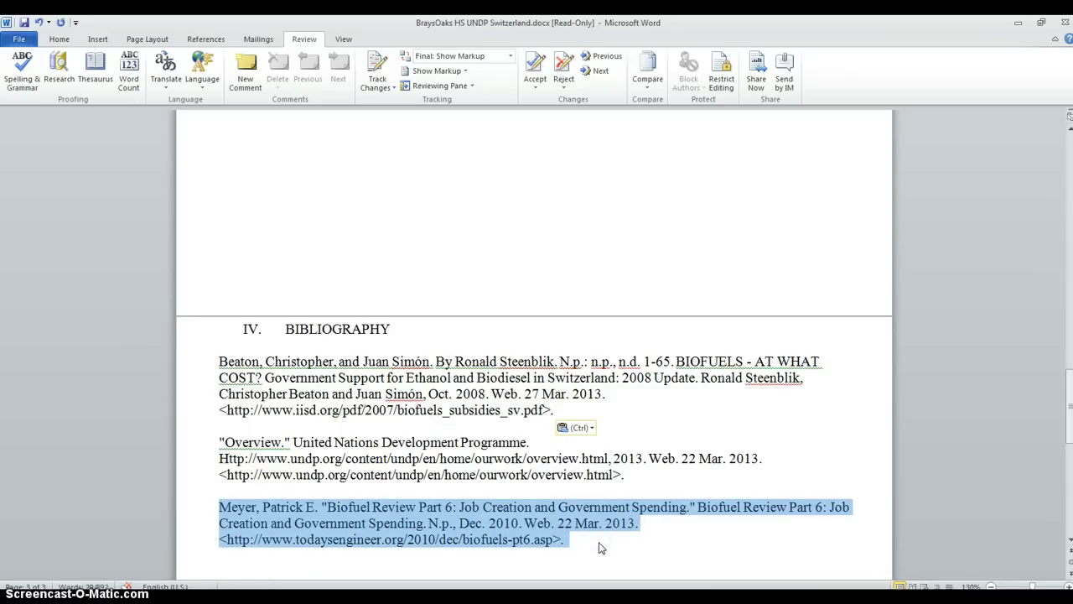
{"action": "key", "text": "Delete"}
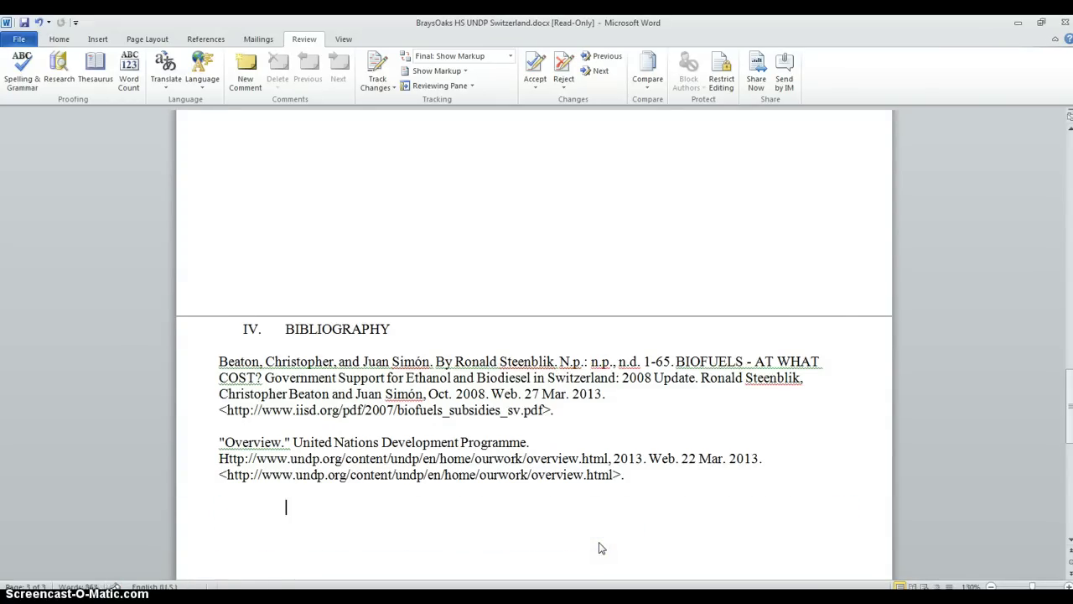
{"action": "key", "text": "Return"}
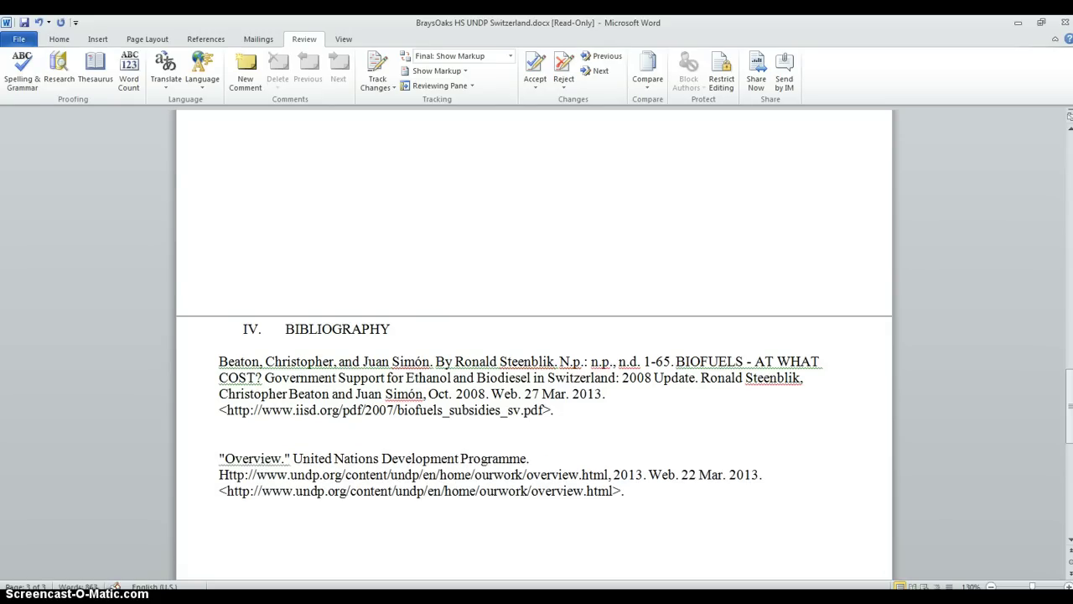
{"action": "key", "text": "ctrl+v"}
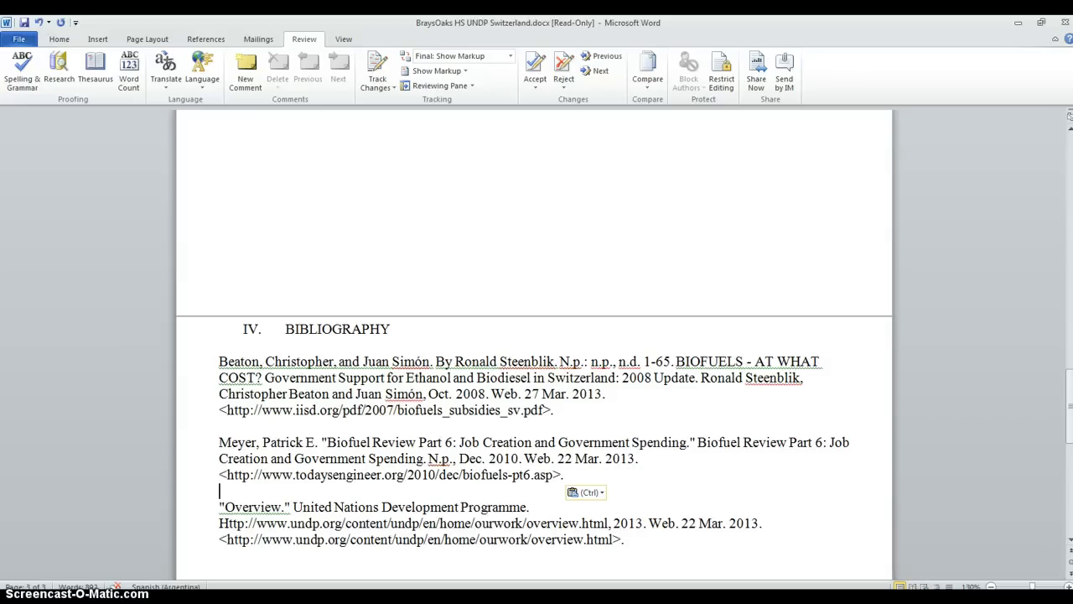
{"action": "left_click", "coordinate": [105, 466]}
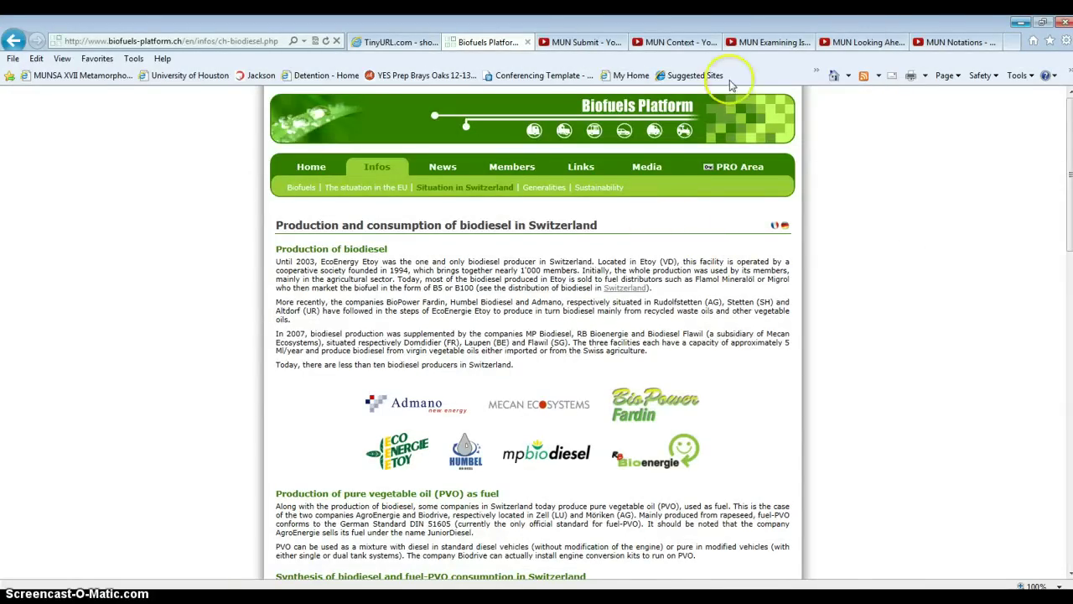
{"action": "left_click", "coordinate": [175, 41]}
{"action": "key", "text": "ctrl+c"}
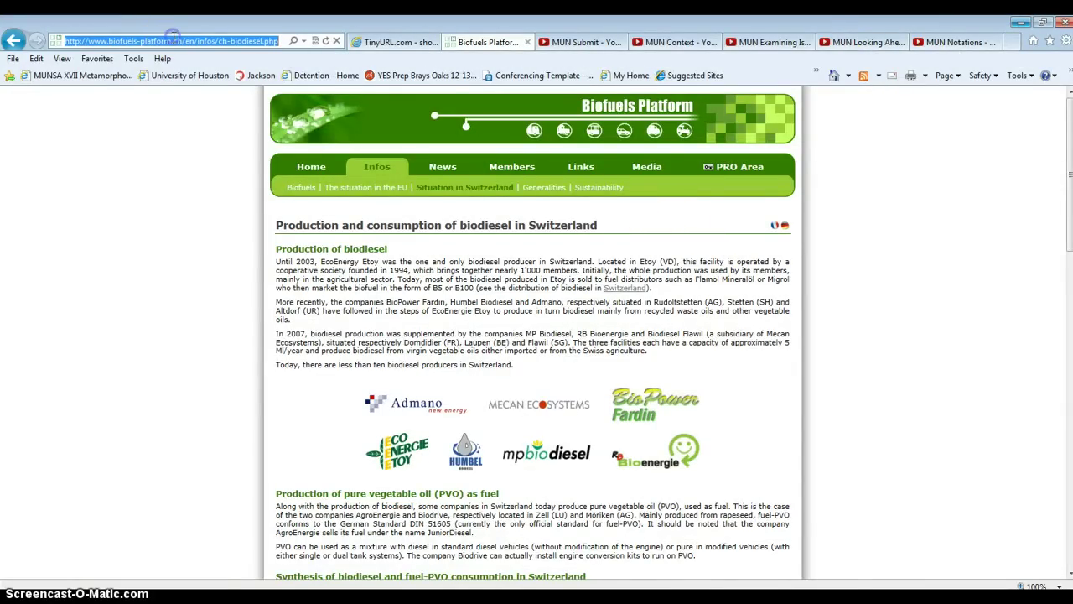
{"action": "left_click", "coordinate": [1003, 42]}
{"action": "type", "text": "www.easybib.com/index/index2?utm_expid=367431-0"}
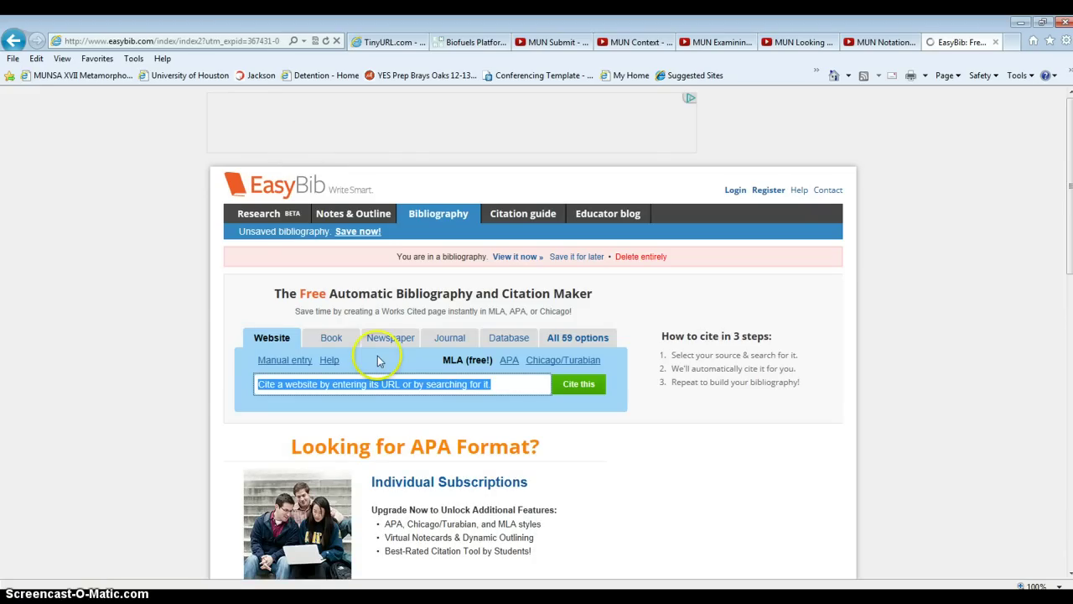
- Paste the biodiesel article's URL into EasyBib's website field and autocite it
{"action": "left_click", "coordinate": [394, 388]}
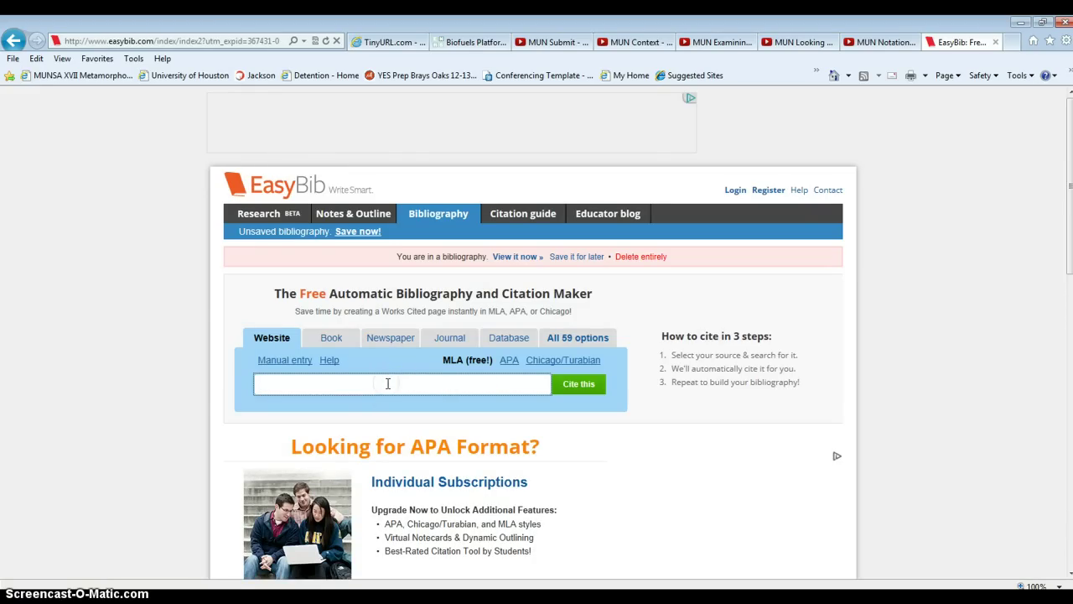
{"action": "key", "text": "ctrl+v"}
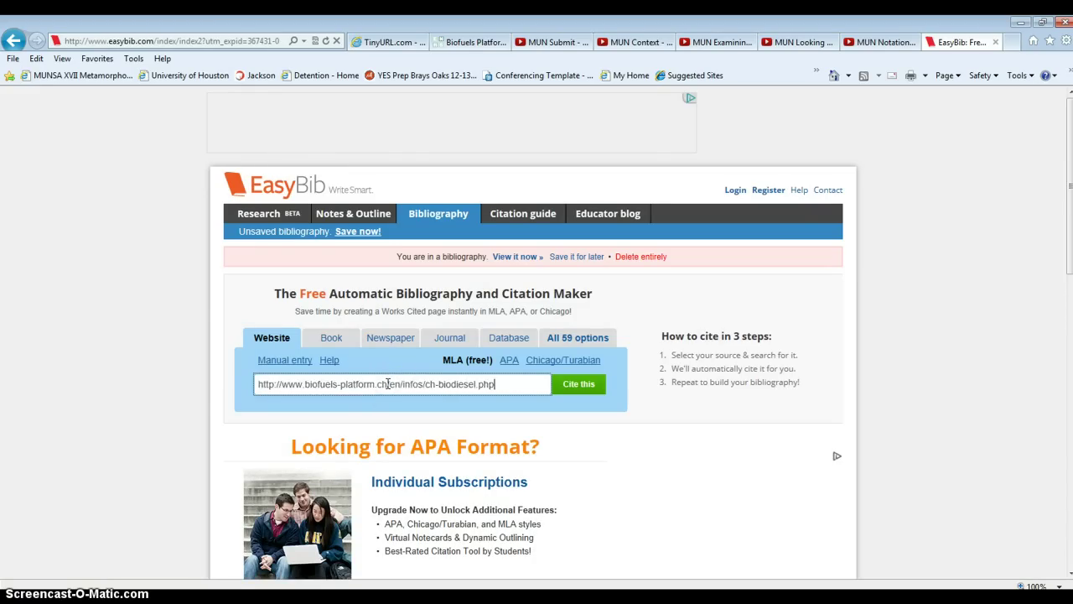
{"action": "left_click", "coordinate": [575, 389]}
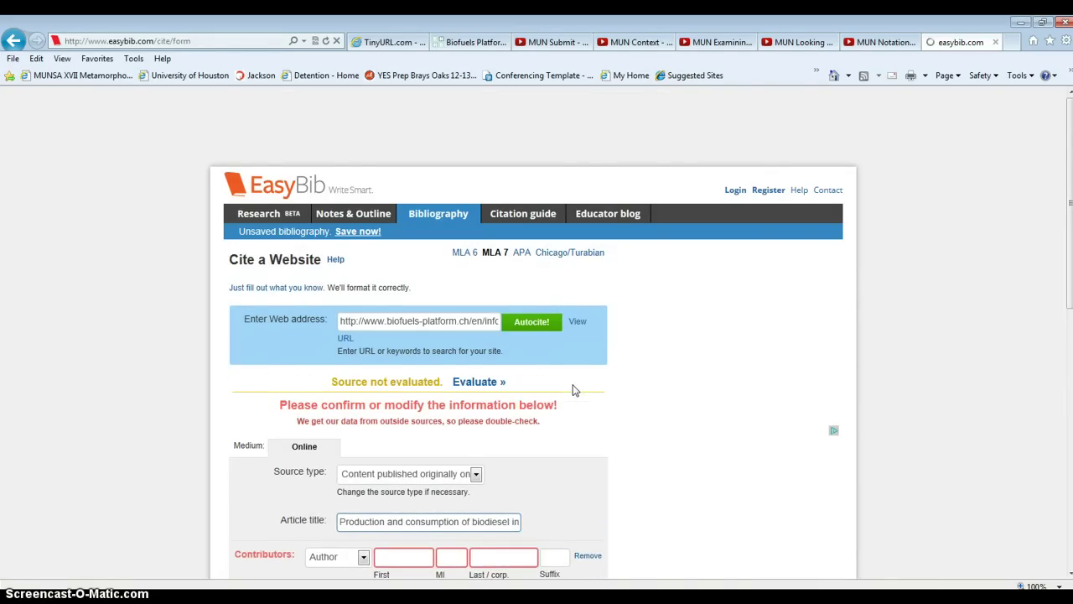
- Scroll the Biofuels Platform article down to its footer showing the date and 2004-2010 copyright
{"action": "left_click", "coordinate": [457, 41]}
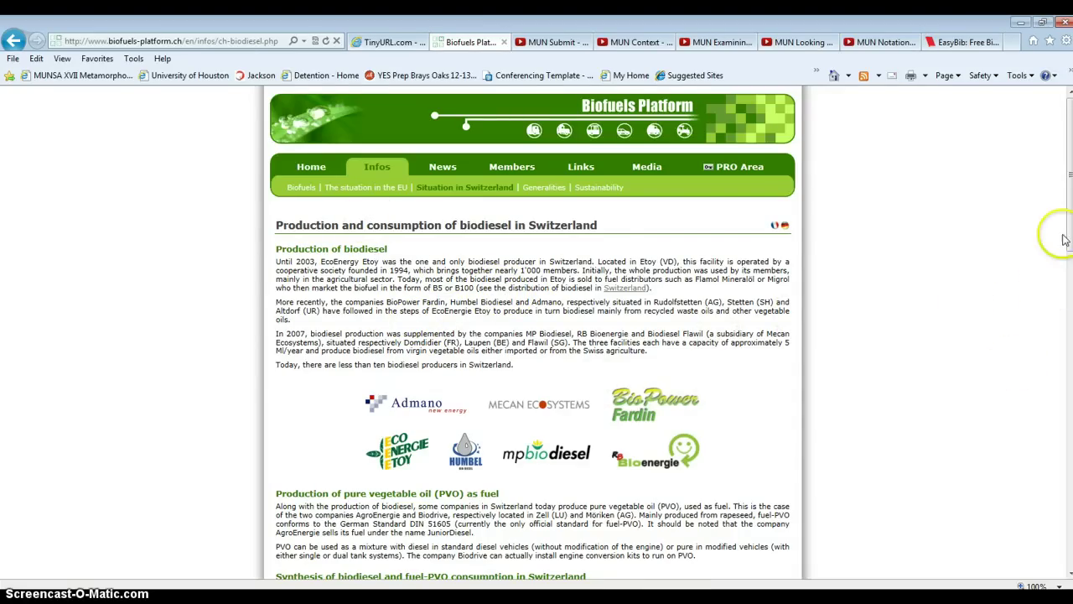
{"action": "scroll", "coordinate": [1058, 233], "scroll_direction": "down", "scroll_amount": 3}
{"action": "scroll", "coordinate": [1058, 233], "scroll_direction": "down", "scroll_amount": 5}
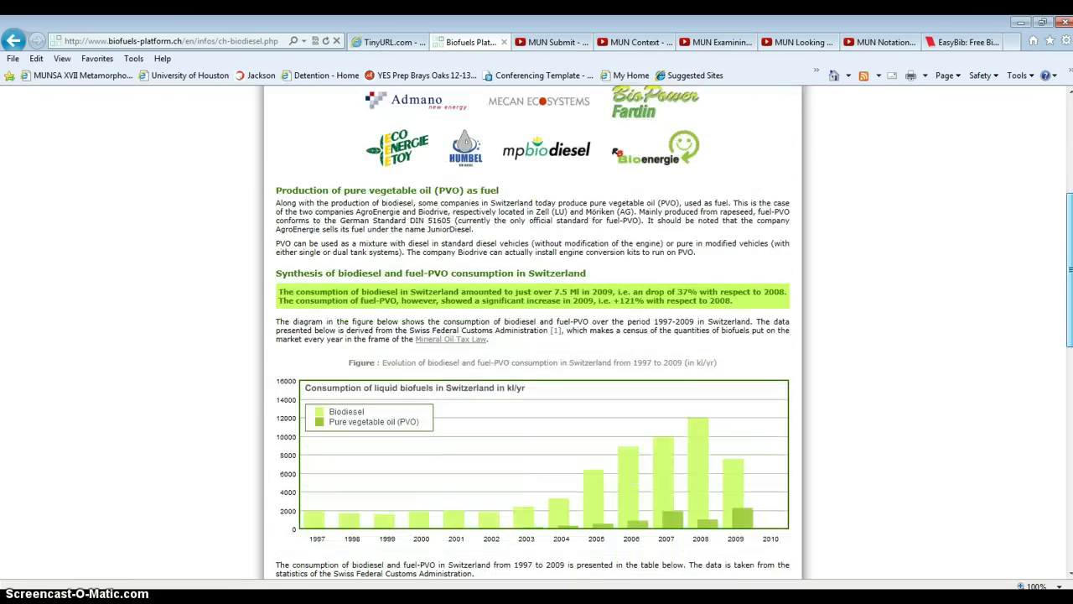
{"action": "scroll", "coordinate": [1058, 233], "scroll_direction": "down", "scroll_amount": 6}
{"action": "scroll", "coordinate": [536, 336], "scroll_direction": "down", "scroll_amount": 2}
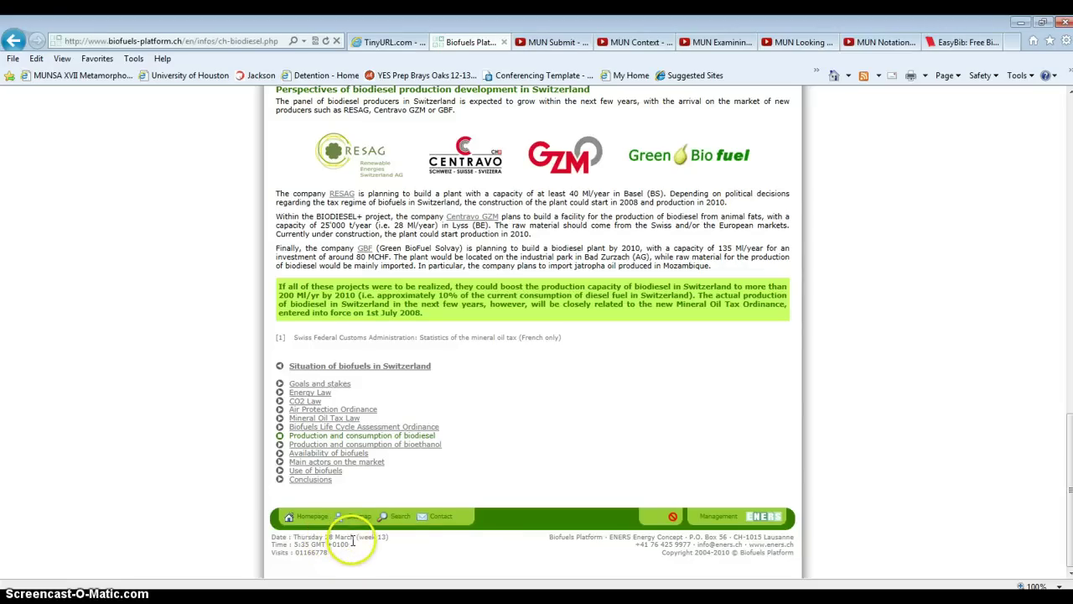
- Copy the article heading from the Biofuels page into EasyBib's Website title field
{"action": "left_click", "coordinate": [964, 42]}
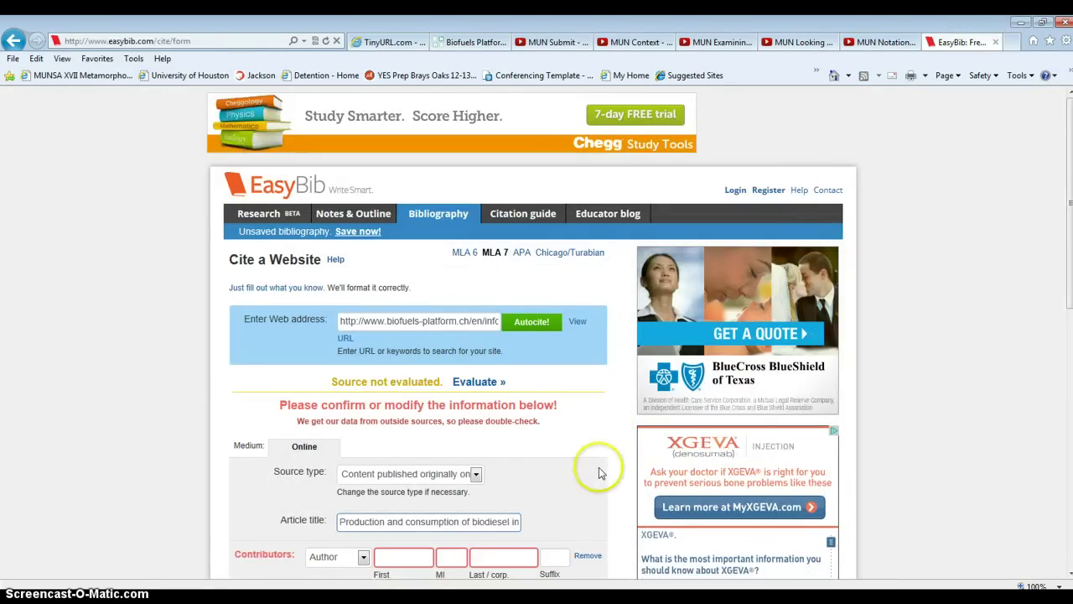
{"action": "scroll", "coordinate": [599, 470], "scroll_direction": "down", "scroll_amount": 3}
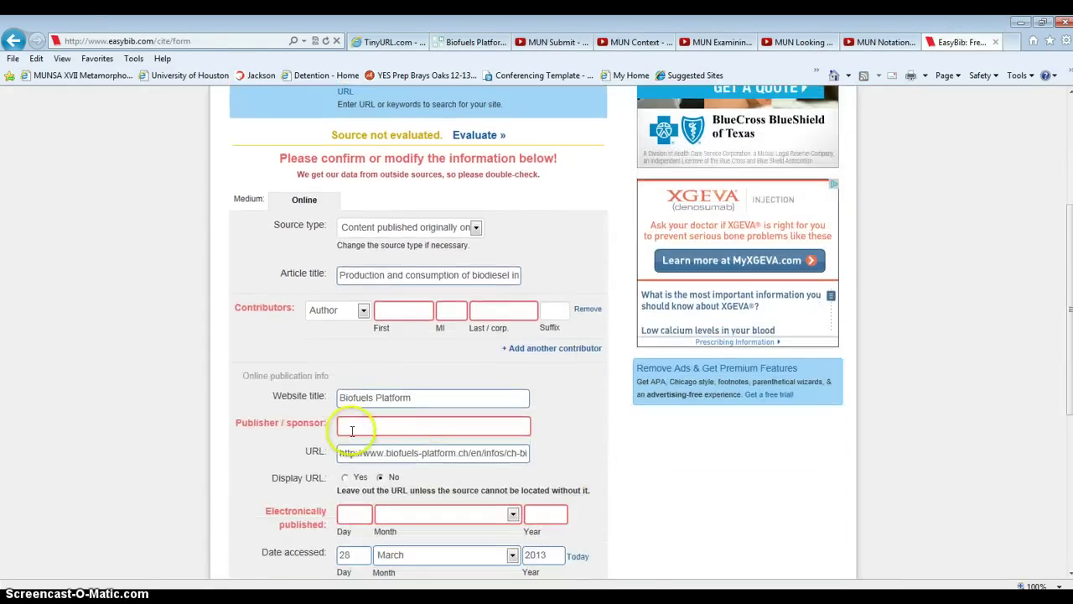
{"action": "left_click", "coordinate": [348, 426]}
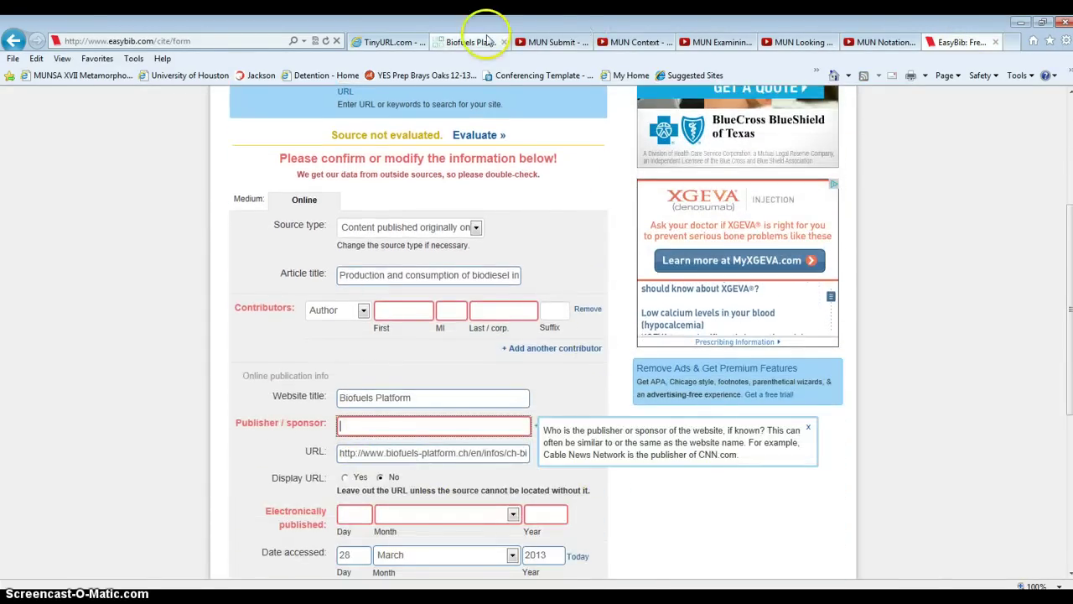
{"action": "left_click", "coordinate": [480, 42]}
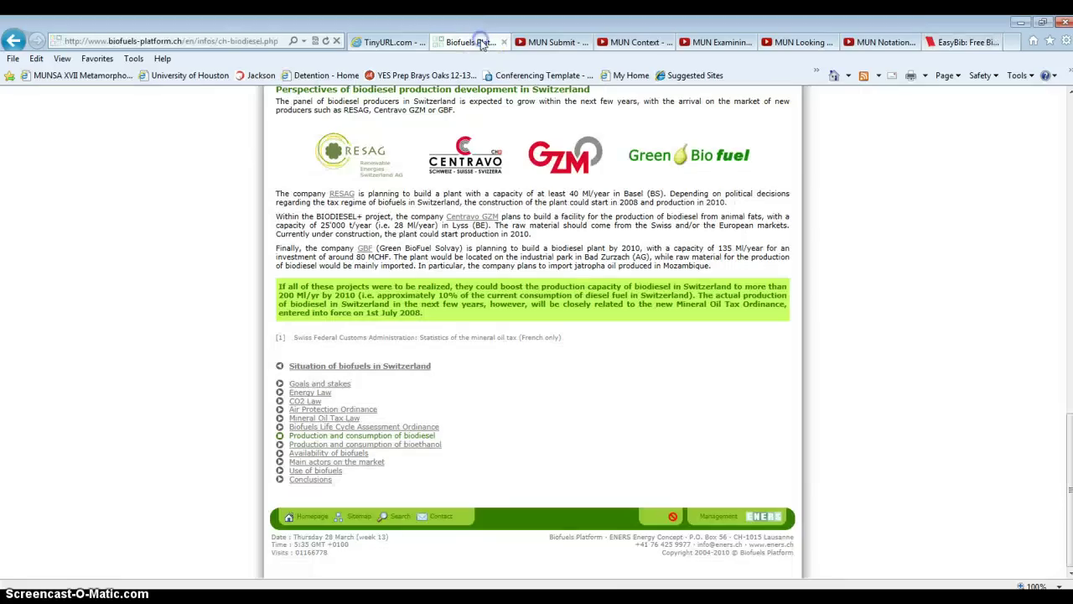
{"action": "left_click", "coordinate": [1070, 105]}
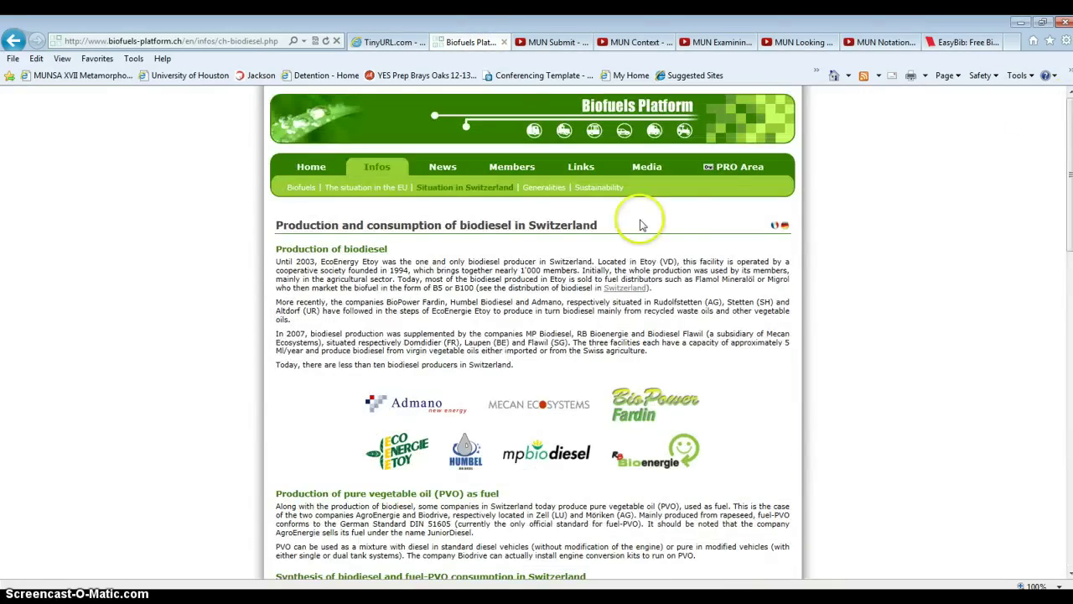
{"action": "left_click_drag", "start_coordinate": [597, 227], "coordinate": [317, 223]}
{"action": "key", "text": "ctrl+c"}
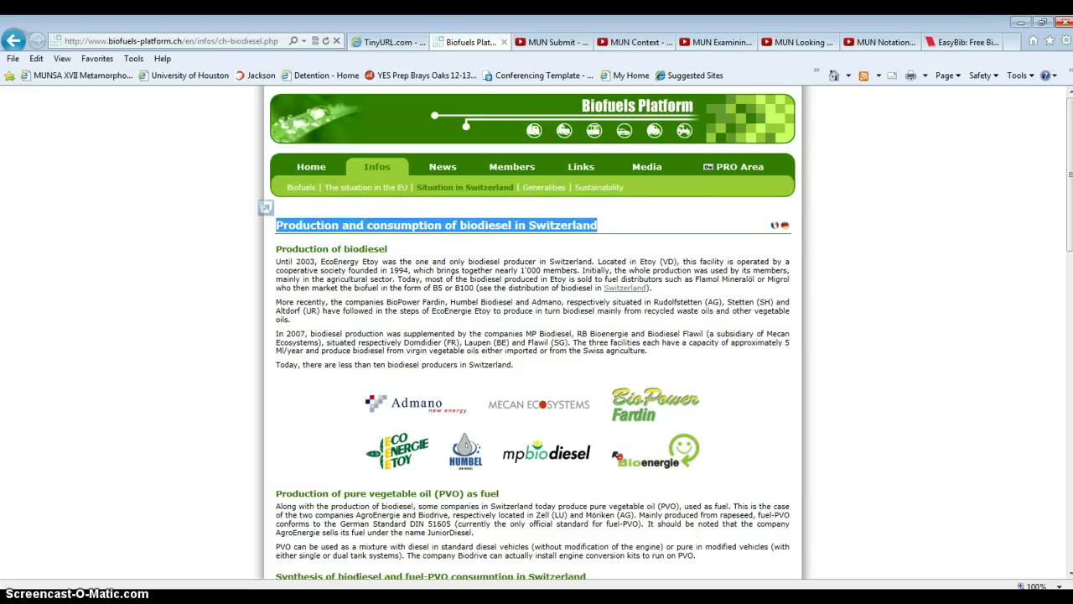
{"action": "left_click", "coordinate": [964, 42]}
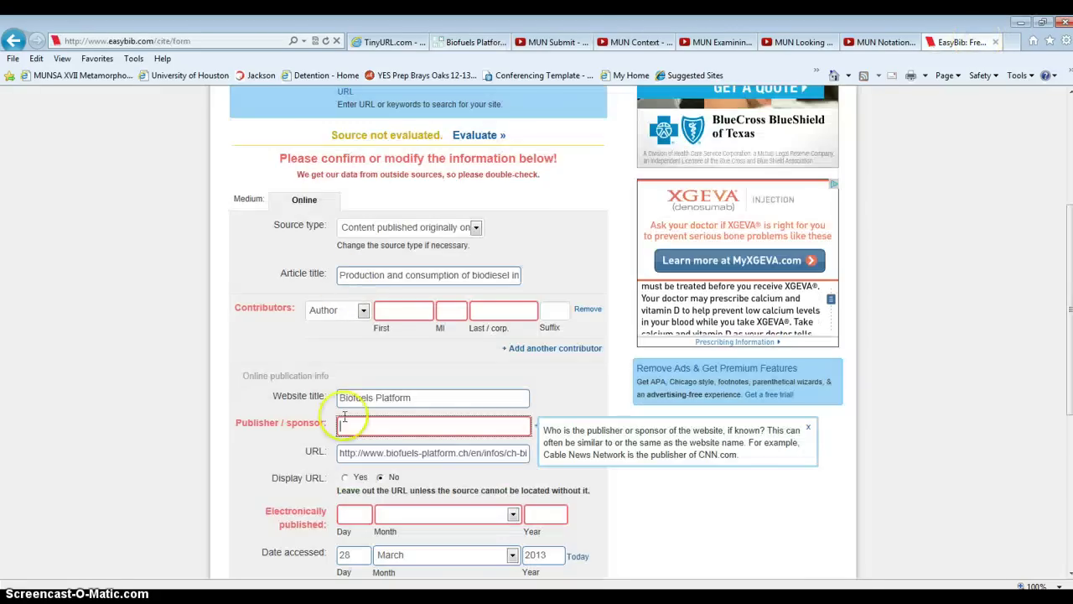
{"action": "left_click", "coordinate": [362, 399]}
{"action": "key", "text": "ctrl+v"}
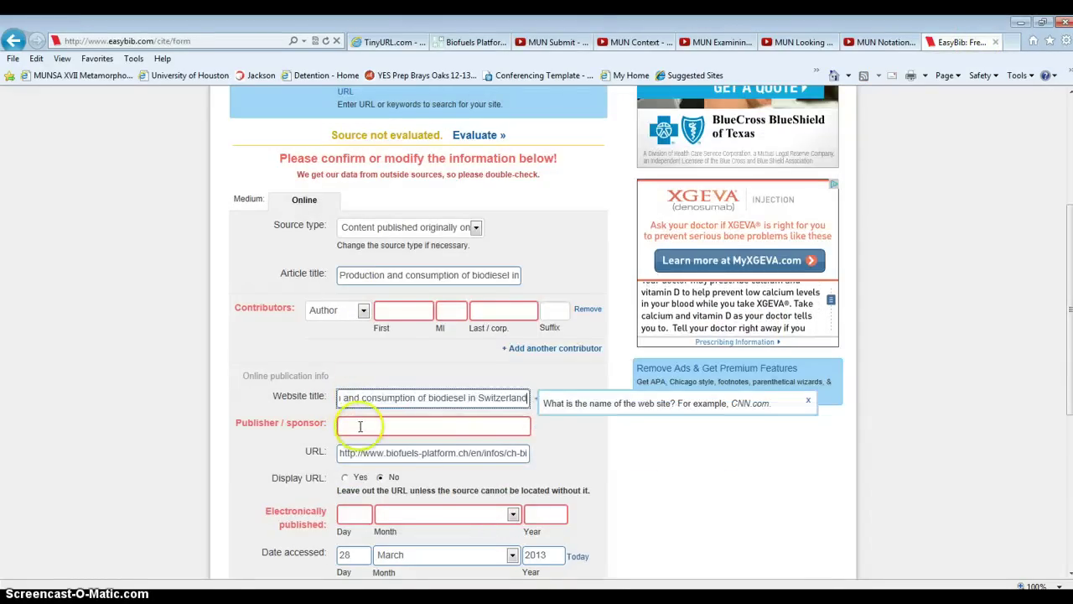
- Enter 'Biofuels Platform' as publisher and 2013 as the publication year
{"action": "left_click", "coordinate": [360, 427]}
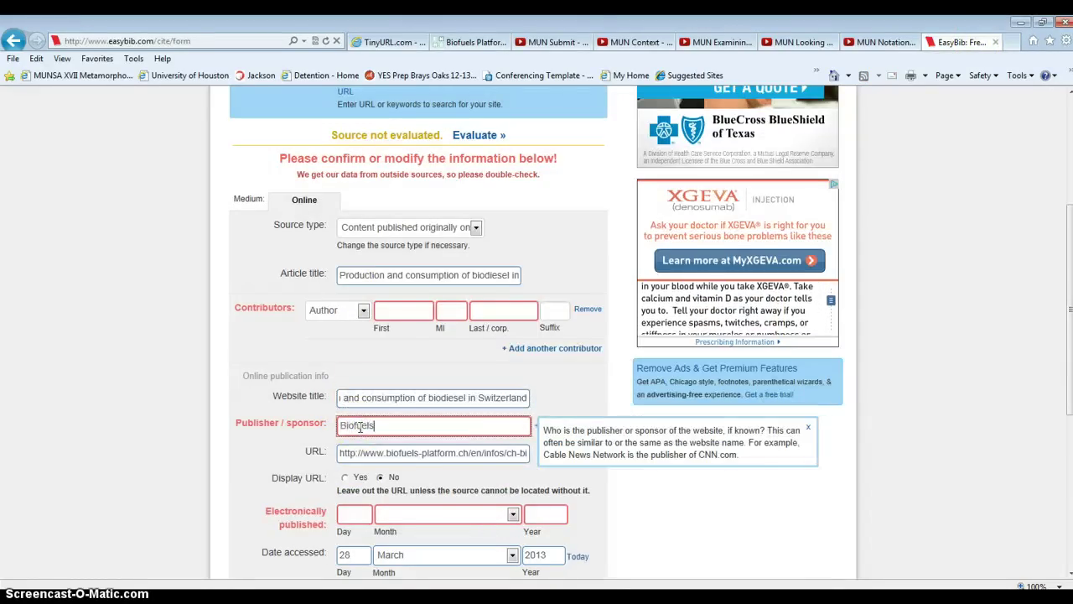
{"action": "type", "text": "Biofuels Platform"}
{"action": "left_click", "coordinate": [543, 513]}
{"action": "type", "text": "2013"}
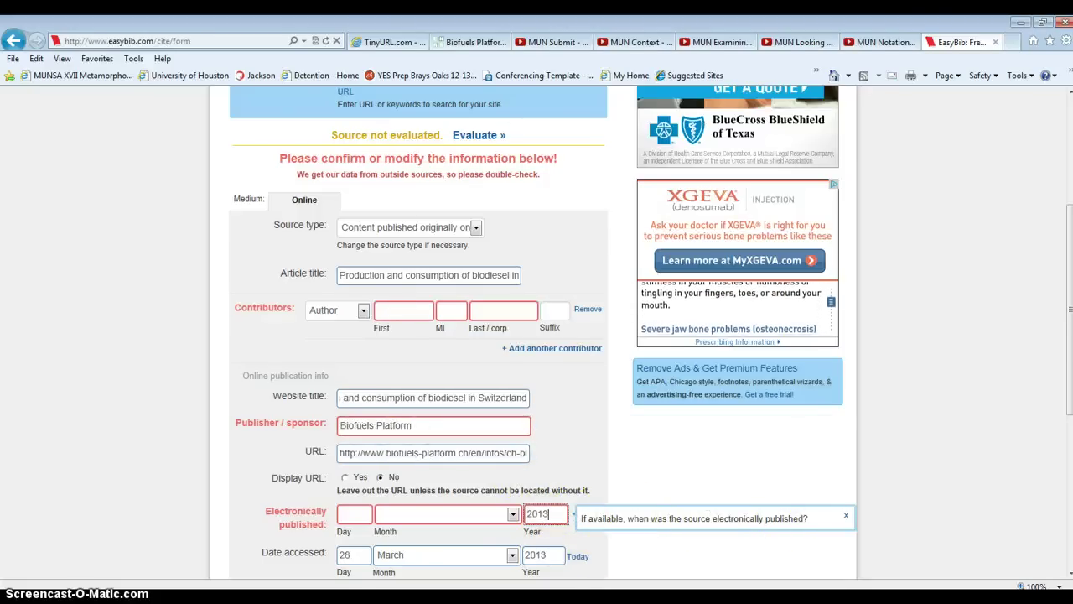
{"action": "scroll", "coordinate": [1064, 472], "scroll_direction": "down", "scroll_amount": 2}
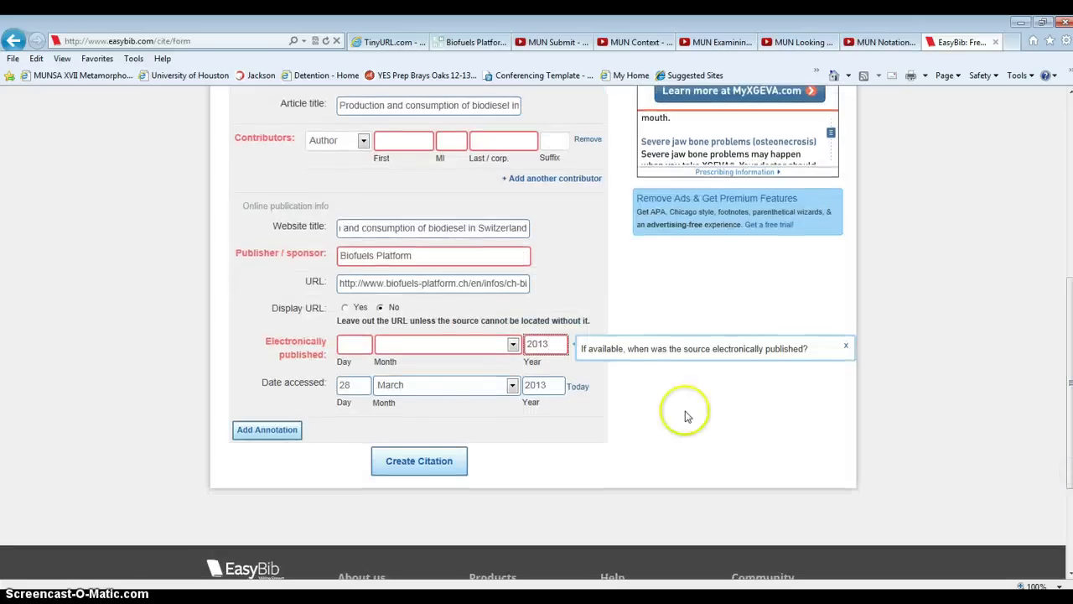
- Create the citation and select its 'Production and Consumption of Biodiesel in Switzerland' text
{"action": "left_click", "coordinate": [412, 461]}
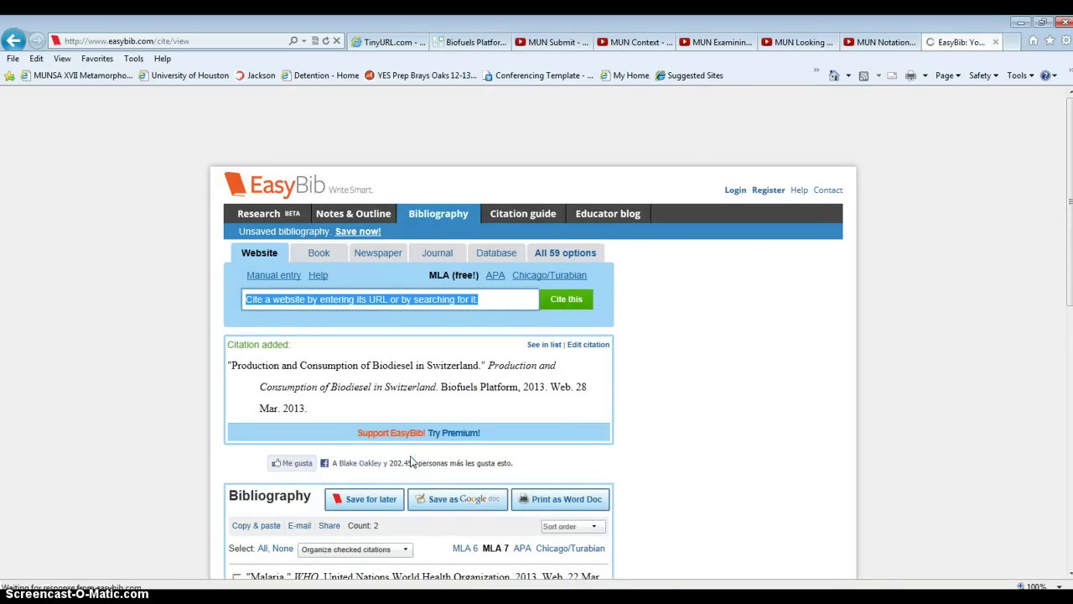
{"action": "left_click_drag", "start_coordinate": [310, 409], "coordinate": [229, 371]}
{"action": "key", "text": "ctrl+c"}
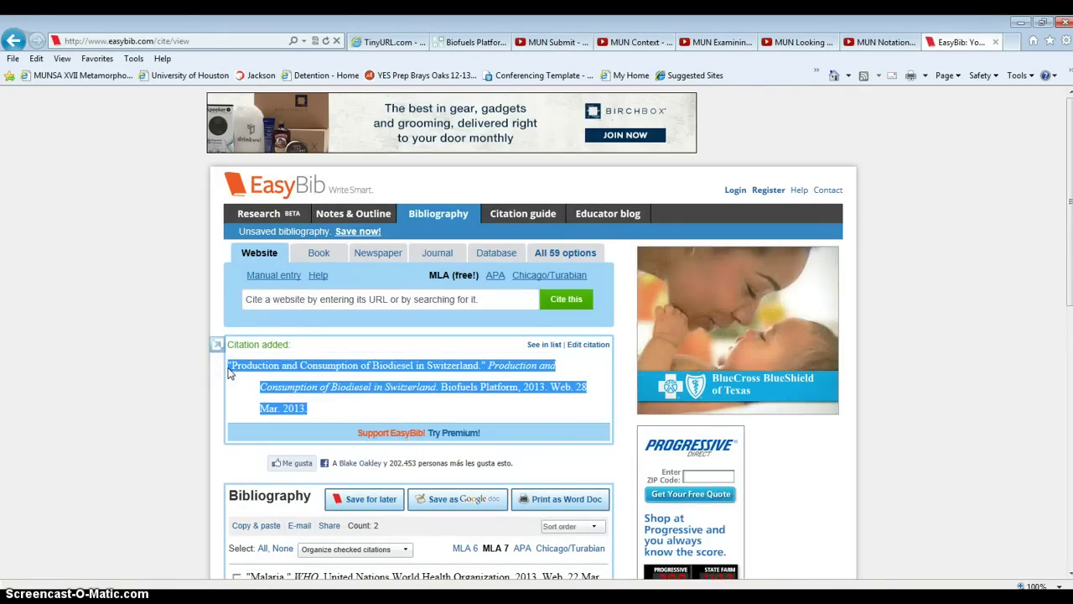
- Paste the biodiesel citation into the UNDP Switzerland document after the Overview entry
{"action": "left_click", "coordinate": [334, 597]}
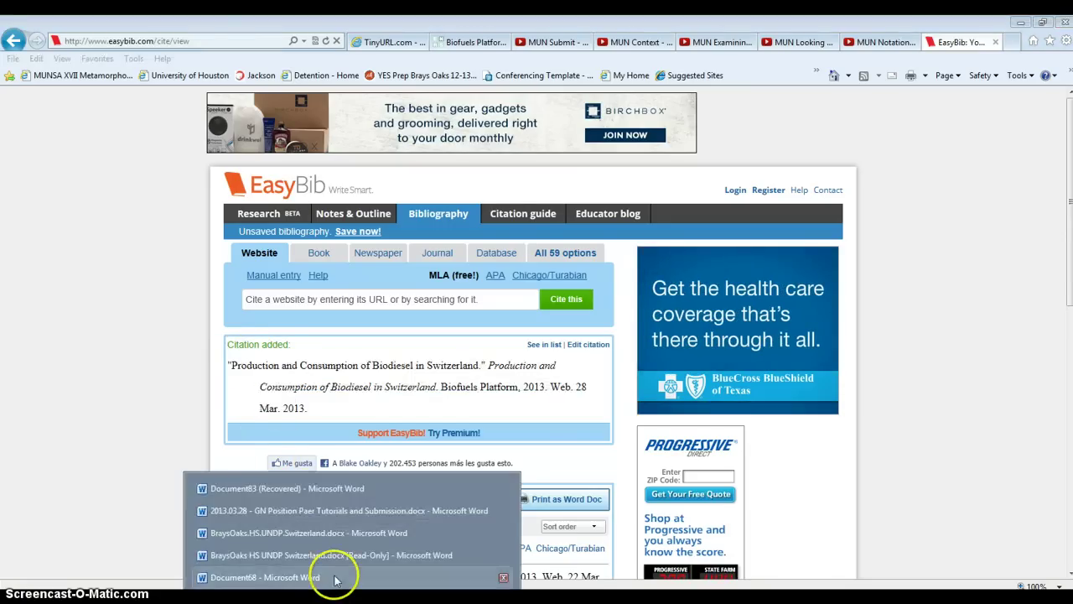
{"action": "left_click", "coordinate": [327, 555]}
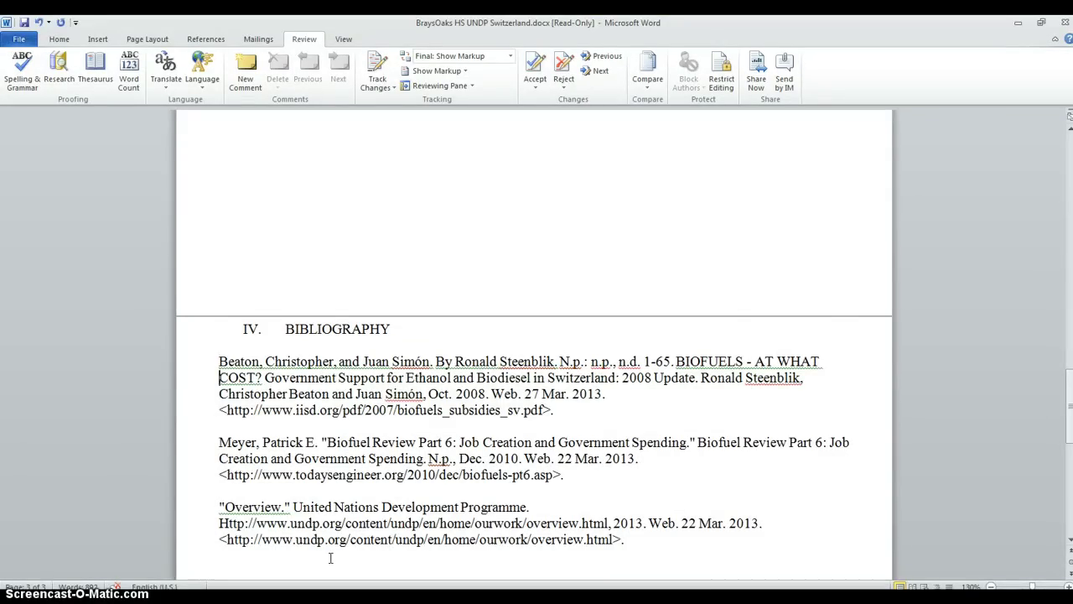
{"action": "key", "text": "Return"}
{"action": "key", "text": "Return"}
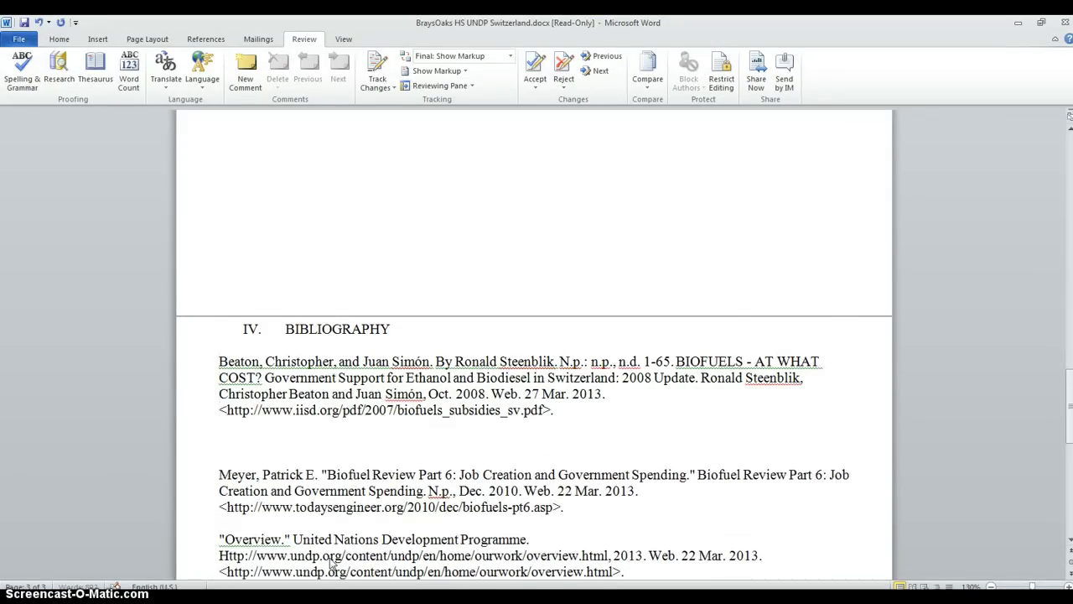
{"action": "key", "text": "ctrl+v"}
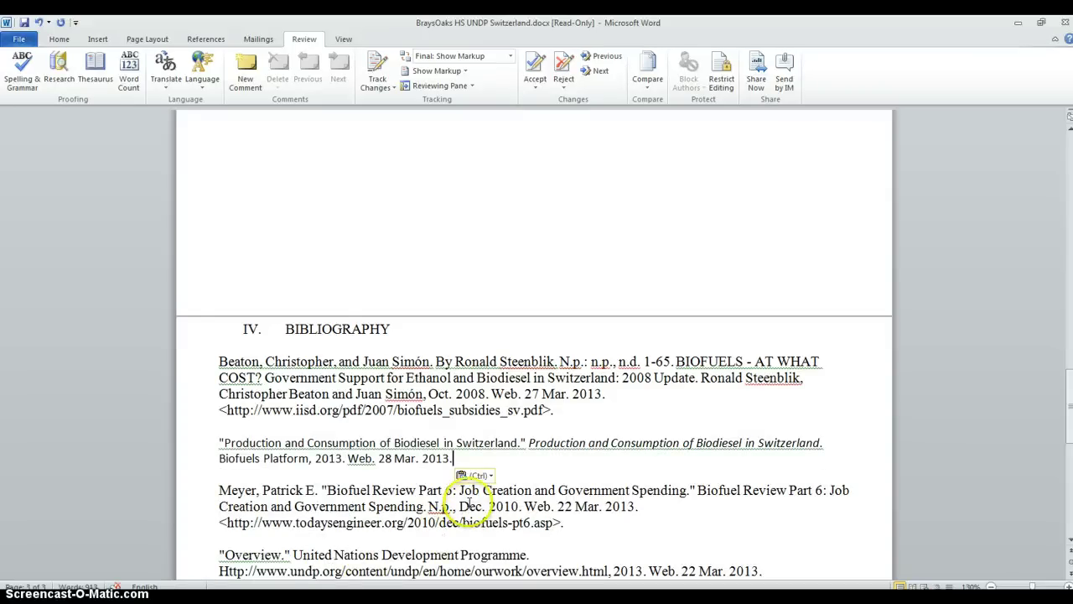
{"action": "key", "text": "ctrl+z"}
{"action": "key", "text": "Delete"}
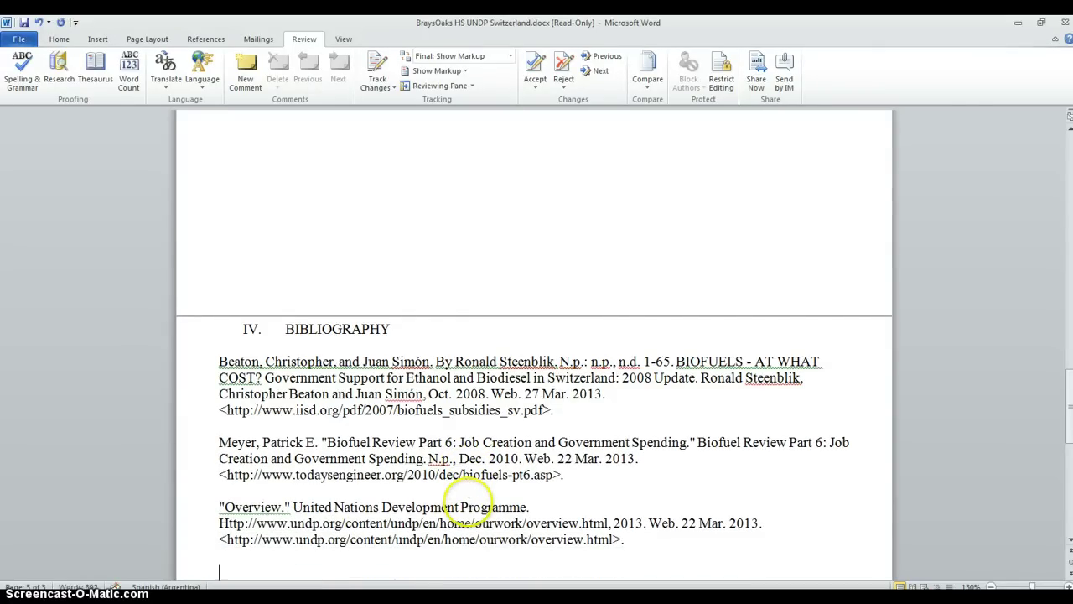
{"action": "key", "text": "ctrl+v"}
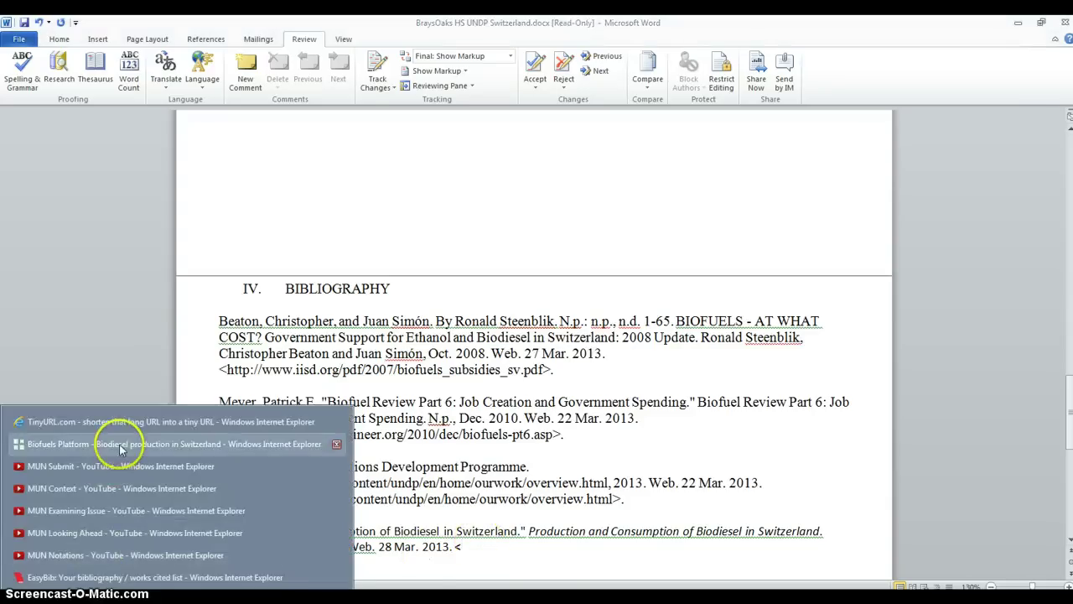
{"action": "left_click", "coordinate": [84, 443]}
{"action": "left_click", "coordinate": [170, 42]}
{"action": "key", "text": "ctrl+c"}
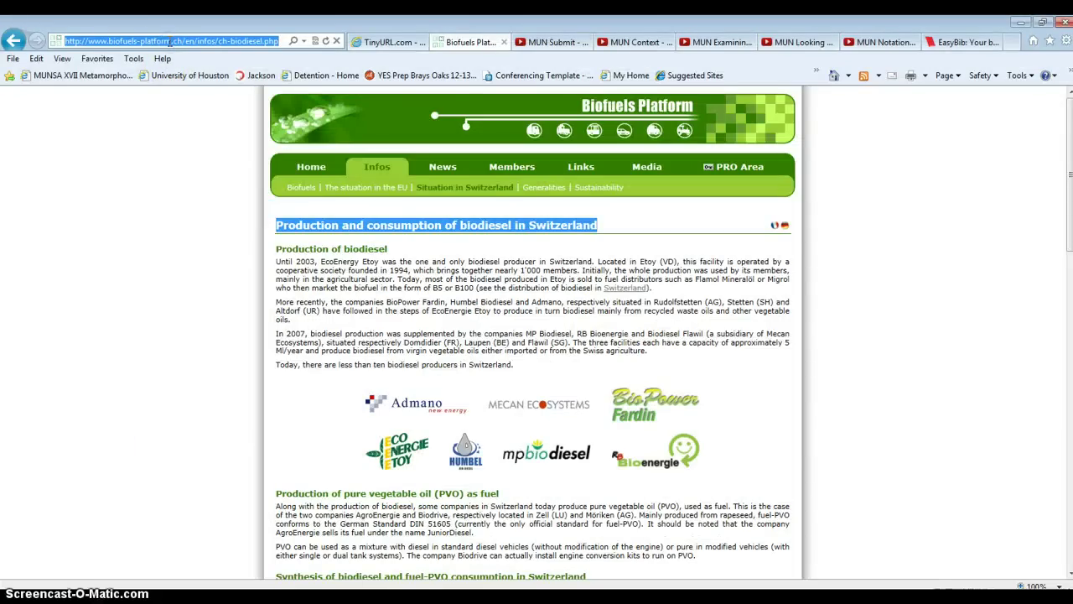
{"action": "left_click", "coordinate": [1018, 23]}
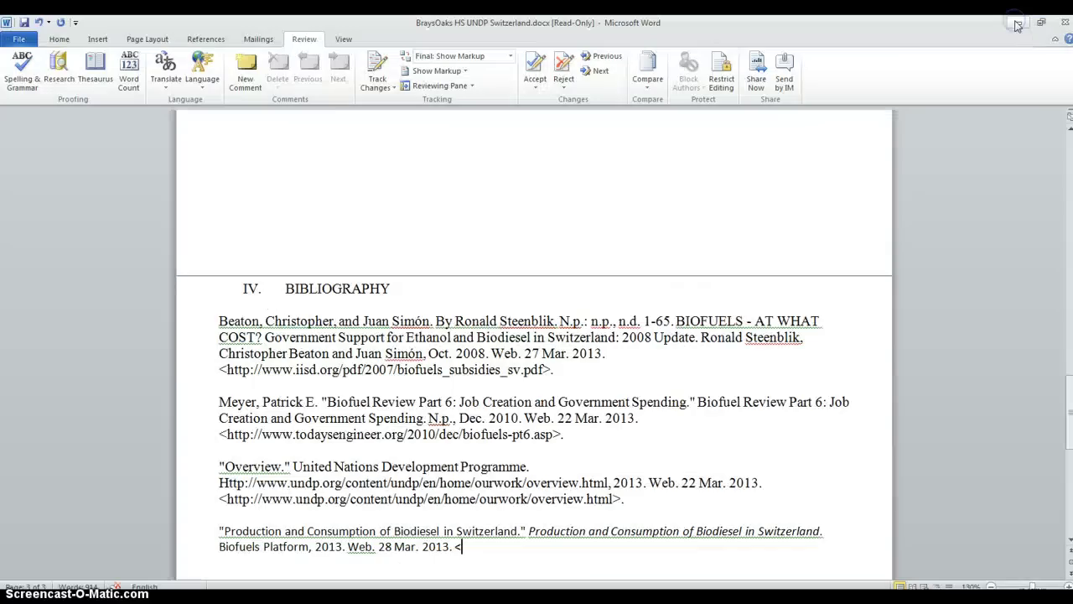
{"action": "key", "text": "ctrl+v"}
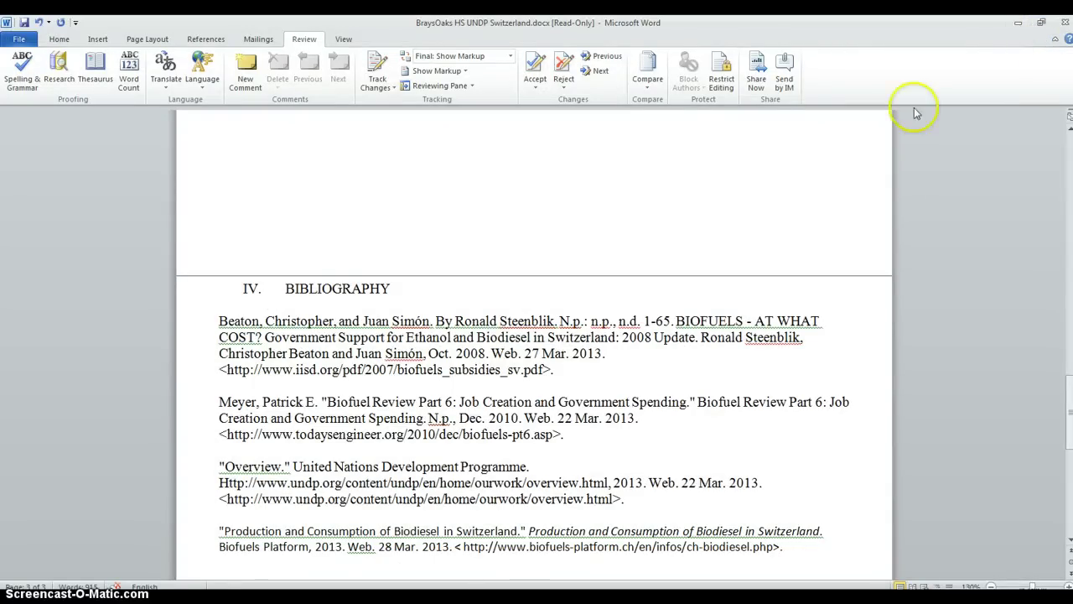
- Set the new biodiesel entry to Times New Roman, 12 pt
{"action": "left_click_drag", "start_coordinate": [797, 546], "coordinate": [231, 534]}
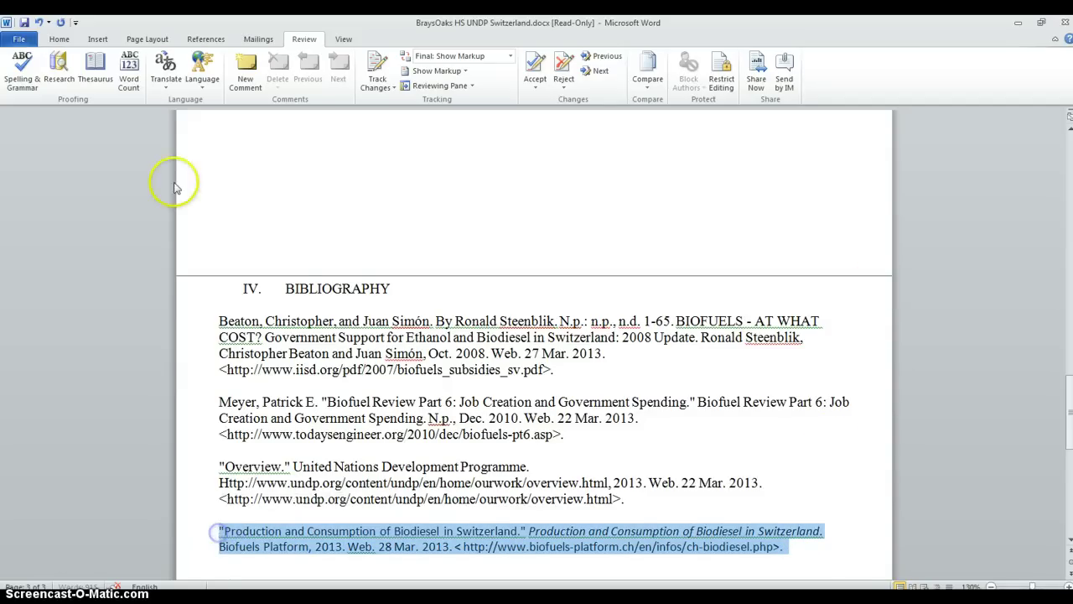
{"action": "left_click", "coordinate": [58, 38]}
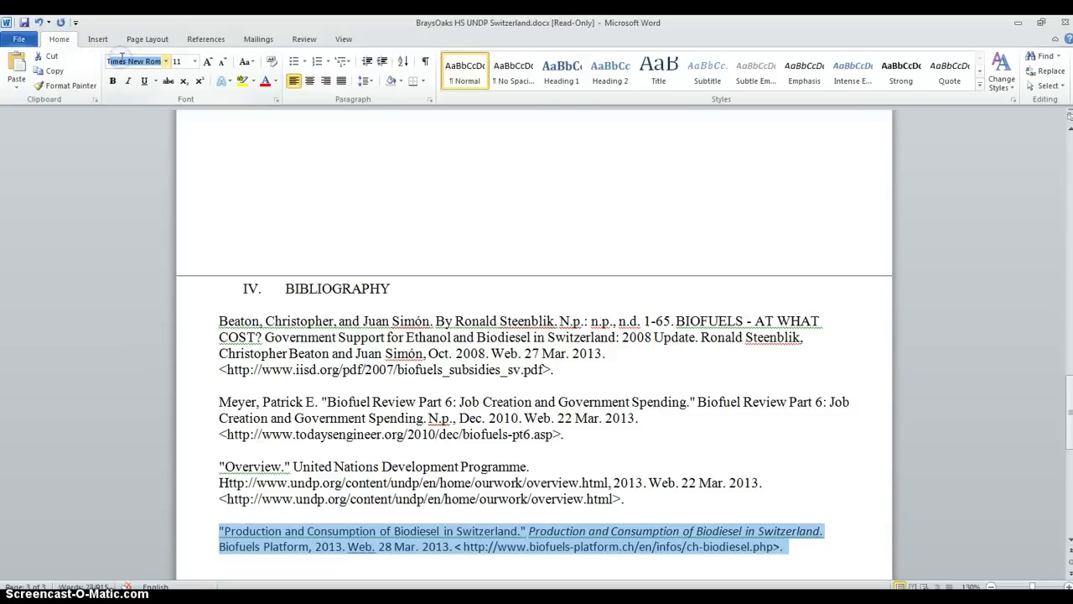
{"action": "key", "text": "Return"}
{"action": "key", "text": "ctrl+shift+period"}
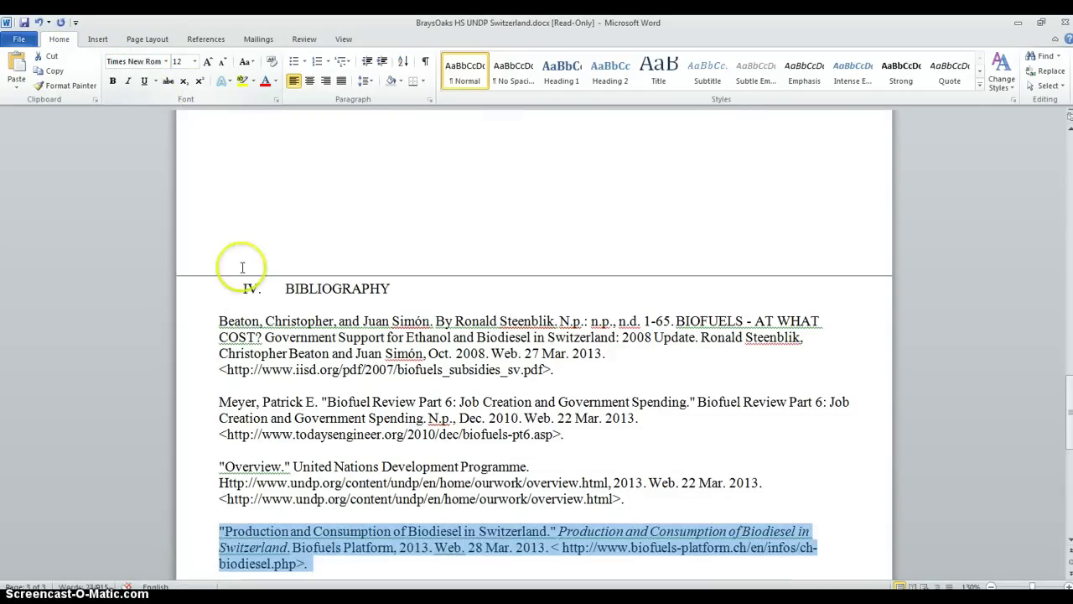
{"action": "left_click", "coordinate": [310, 448]}
{"action": "key", "text": "ctrl+End"}
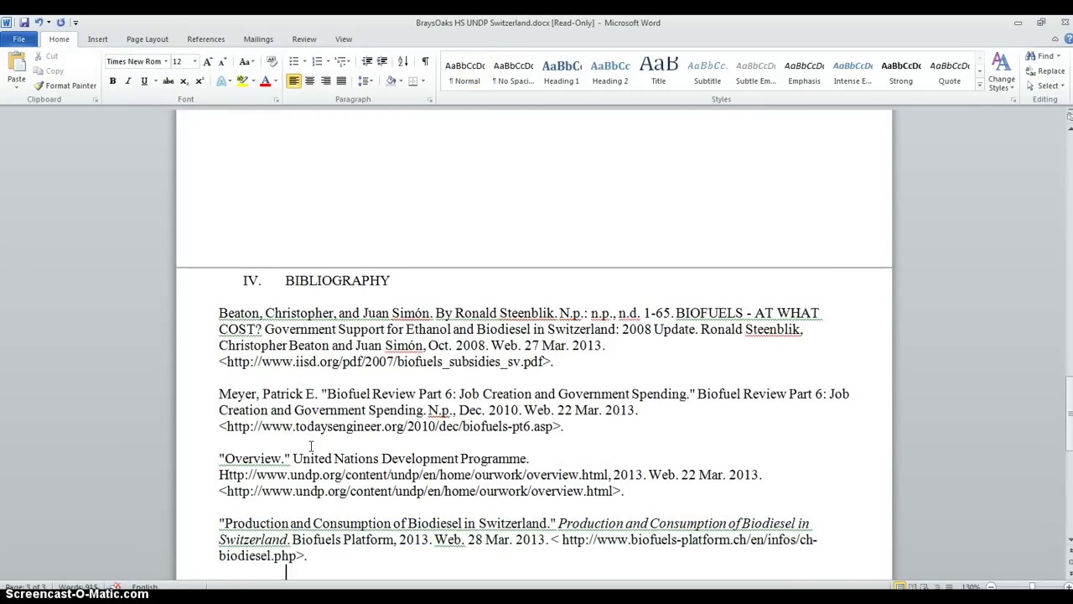